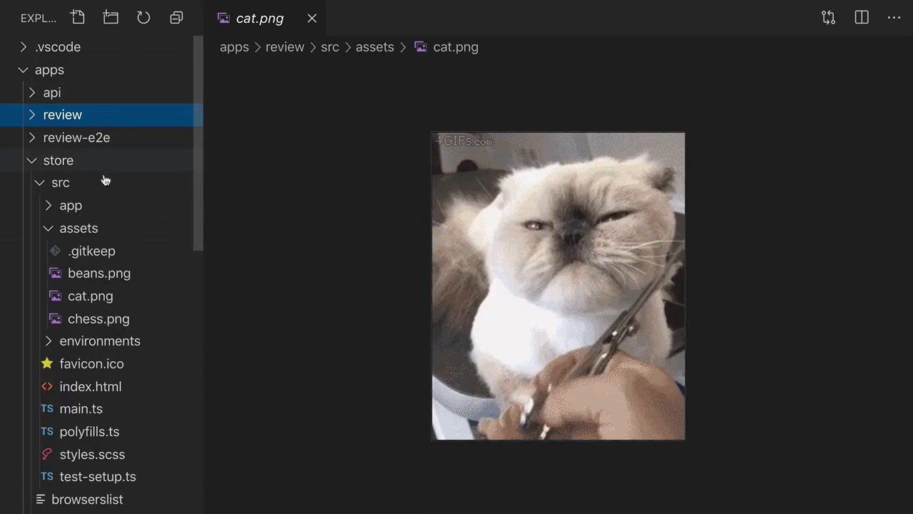
- Preview beans.png and select all three store asset images (beans, cat, chess)
left_click(98, 278)
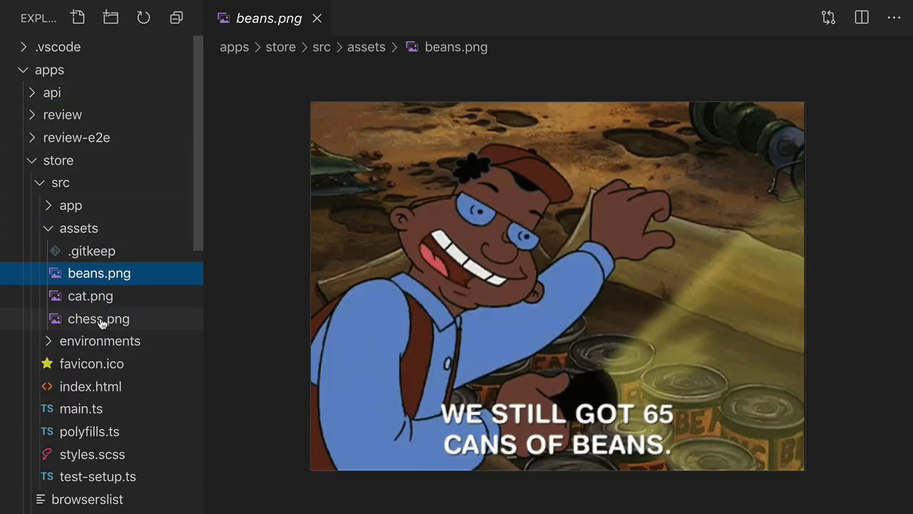
left_click(101, 323, "shift")
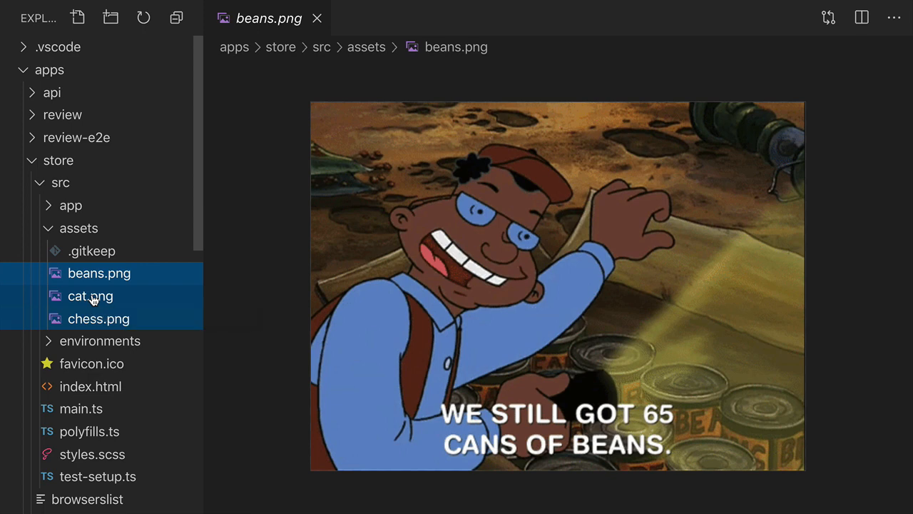
- Bring up the integrated terminal for the nx library generator command
key("ctrl+grave")
type("nx ")
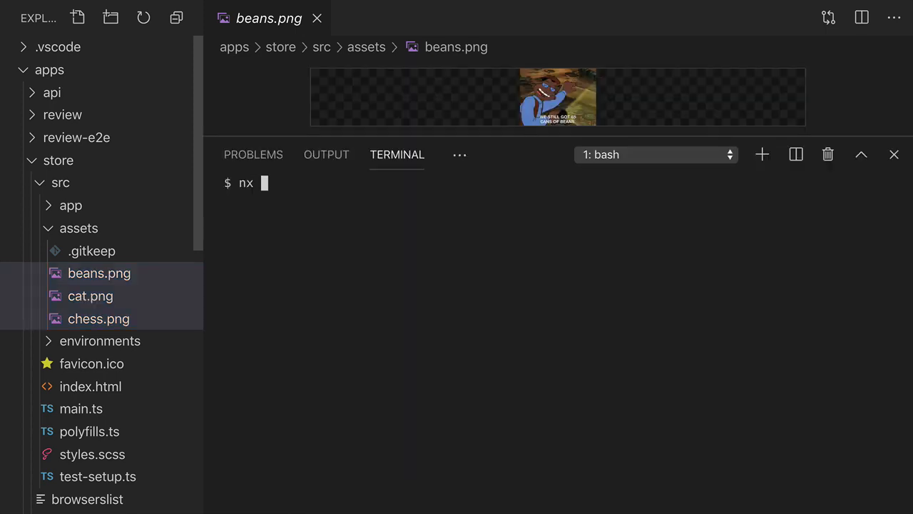
type("g @nrwl/")
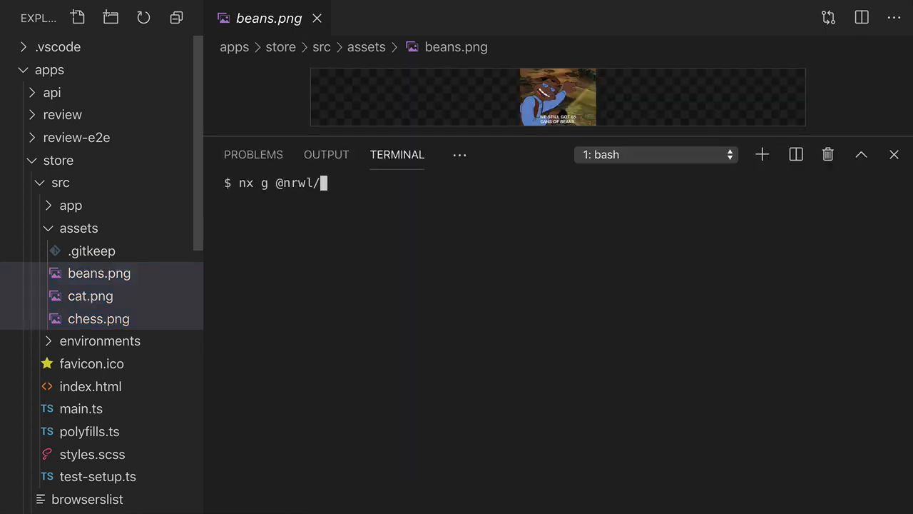
type("workspace:l")
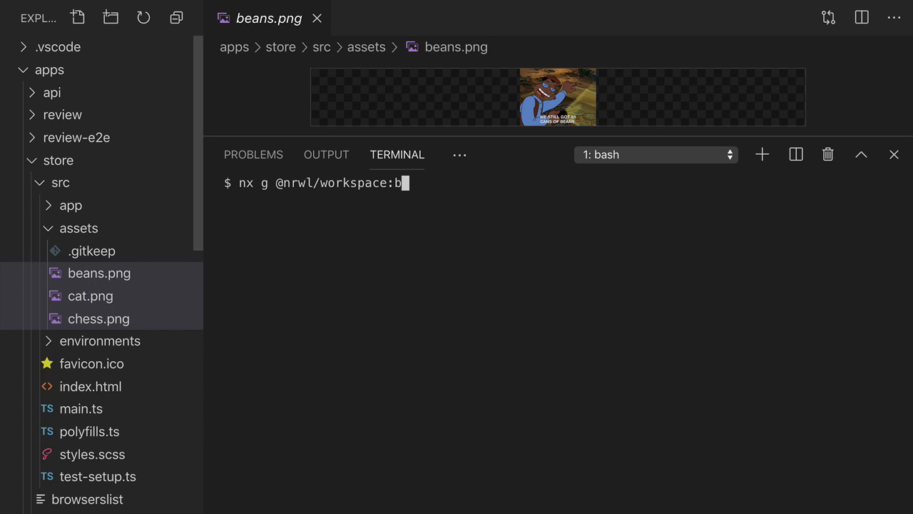
type("ib assets ")
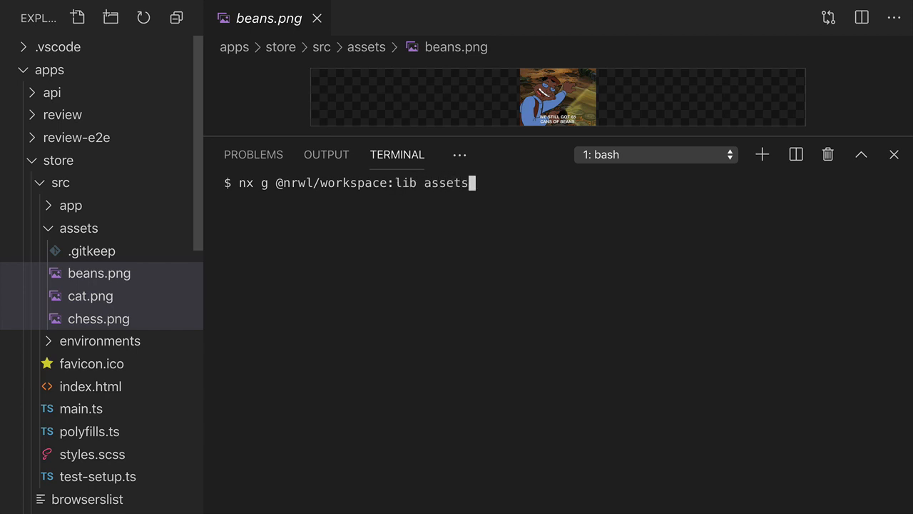
type("--directory")
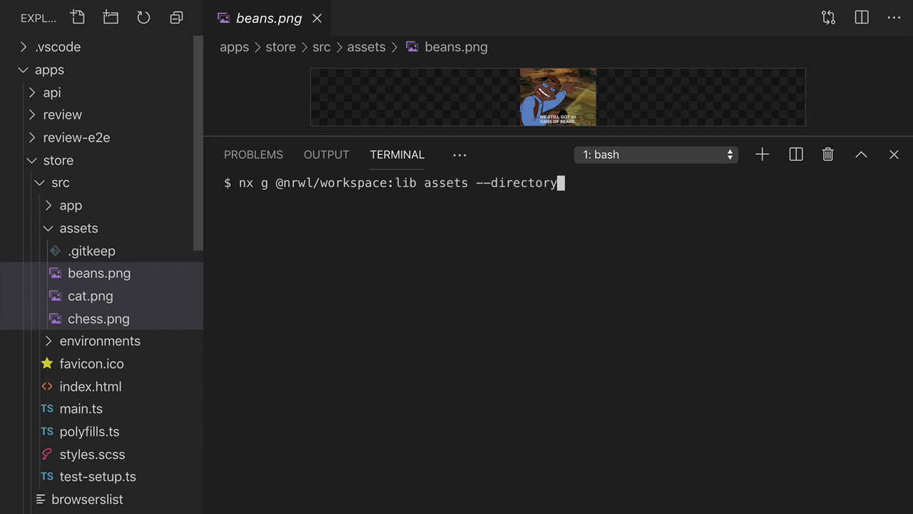
type("=shared")
- Run the shared assets lib generator and move the three PNGs into libs/shared/assets/src/lib
key("Return")
left_click_drag(124, 321, 127, 318)
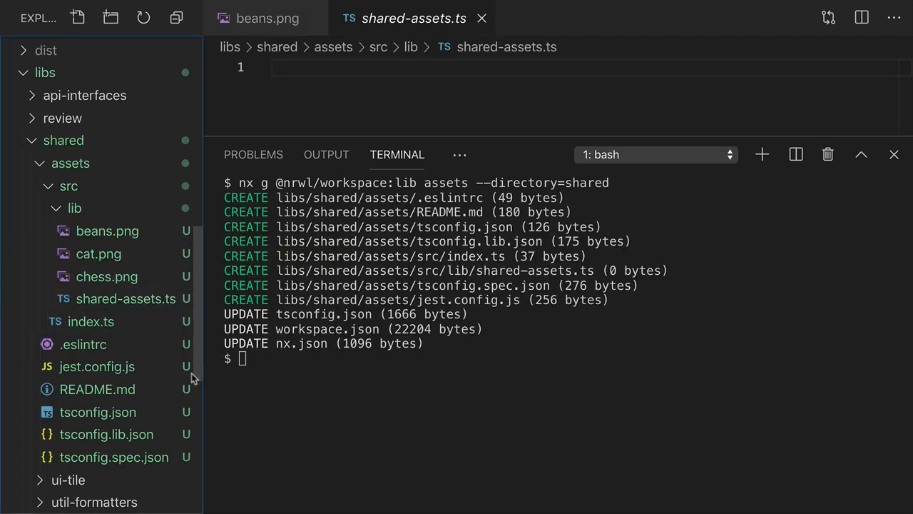
left_click_drag(198, 371, 173, 90)
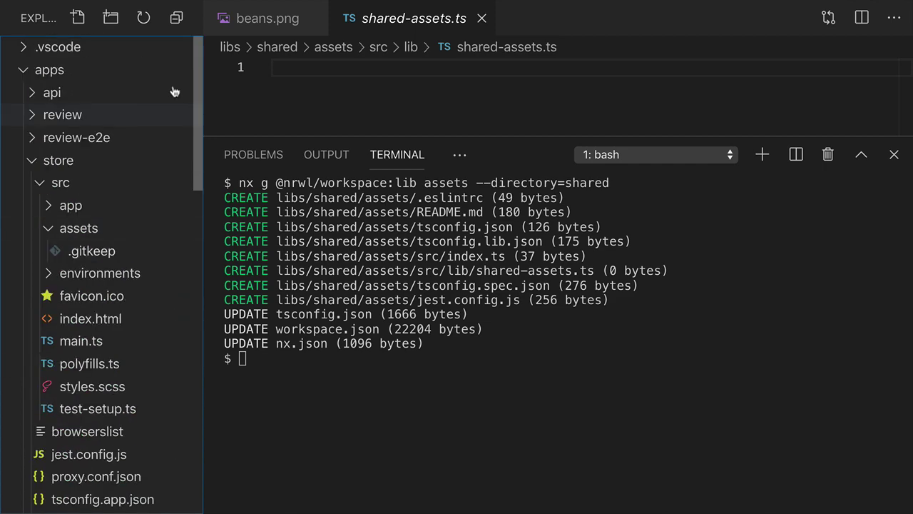
left_click(63, 114)
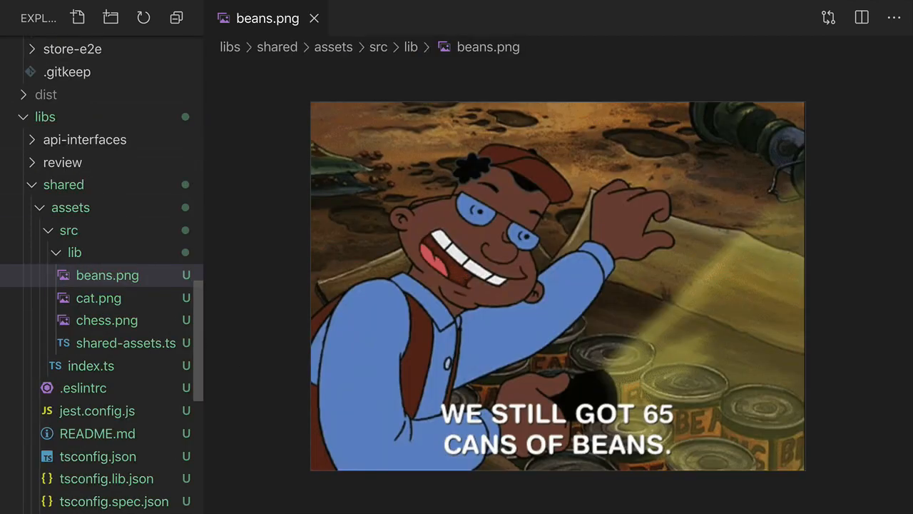
left_click_drag(198, 335, 198, 480)
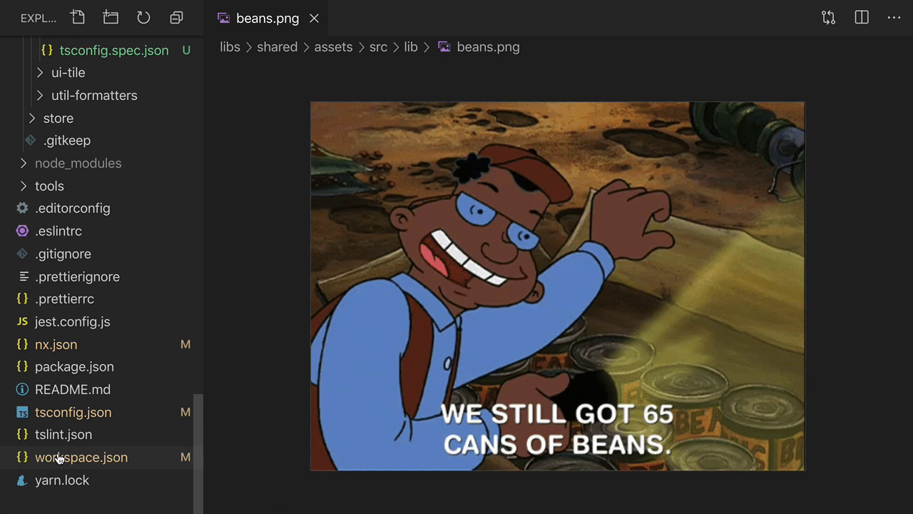
- Locate the review app's build assets array in workspace.json and start a new entry
left_click(59, 458)
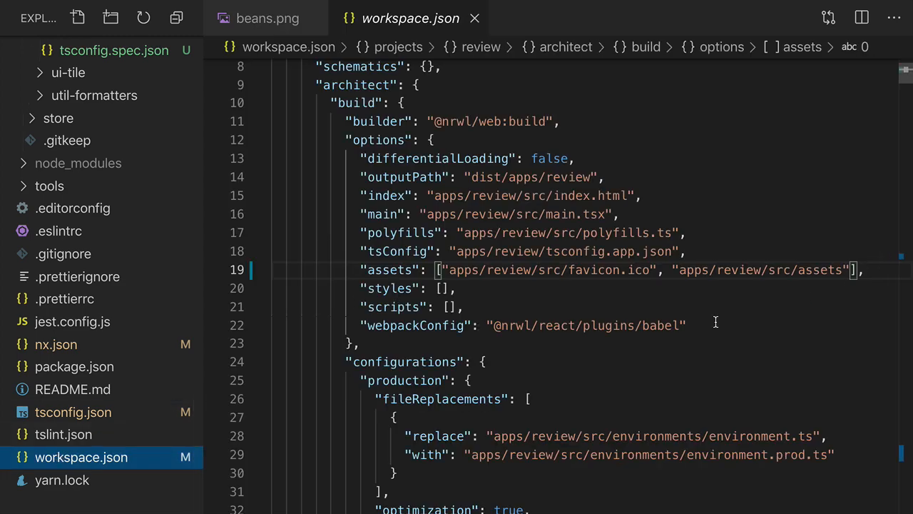
double_click(367, 104)
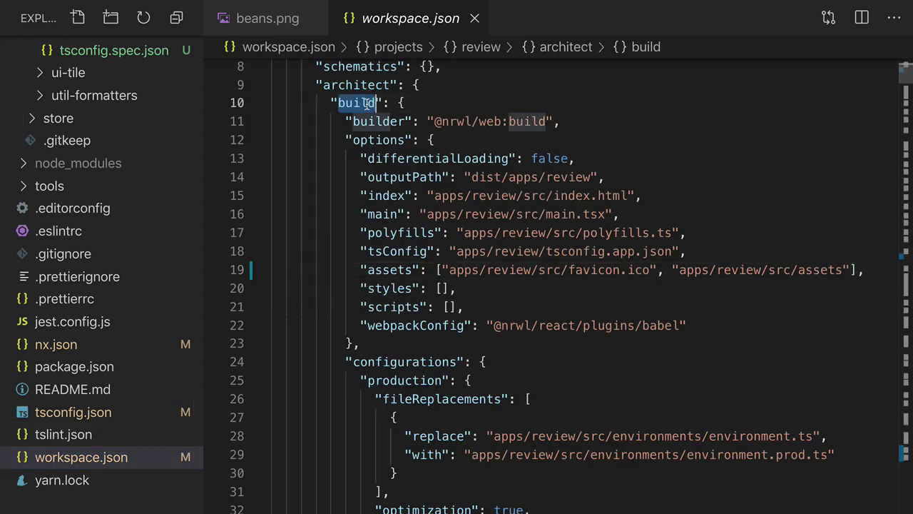
double_click(391, 270)
left_click(850, 270)
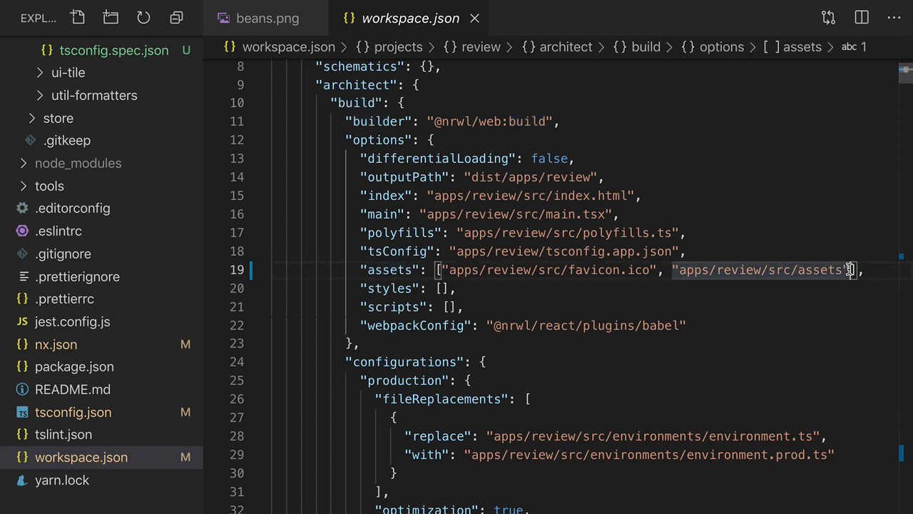
type(", ")
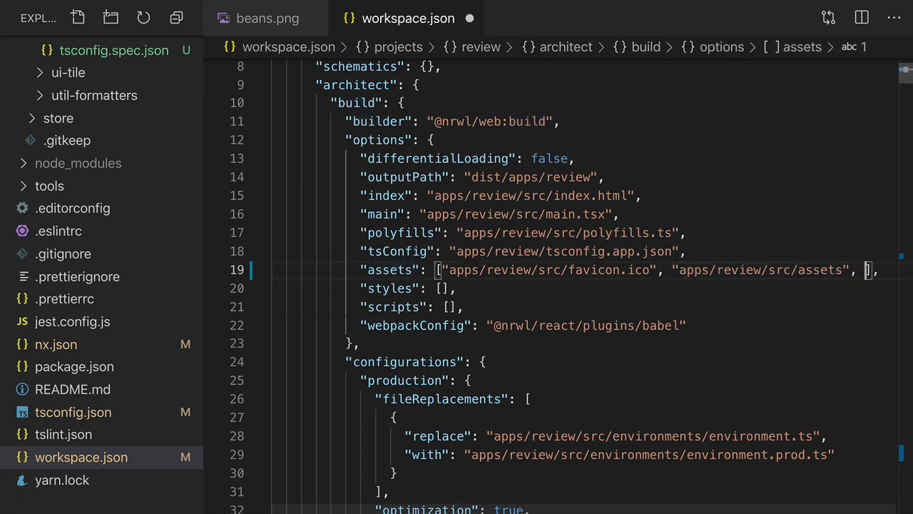
type("{")
- Add an assets object with input libs/shared/assets/src/lib, glob *.png, output assets
key("Return")
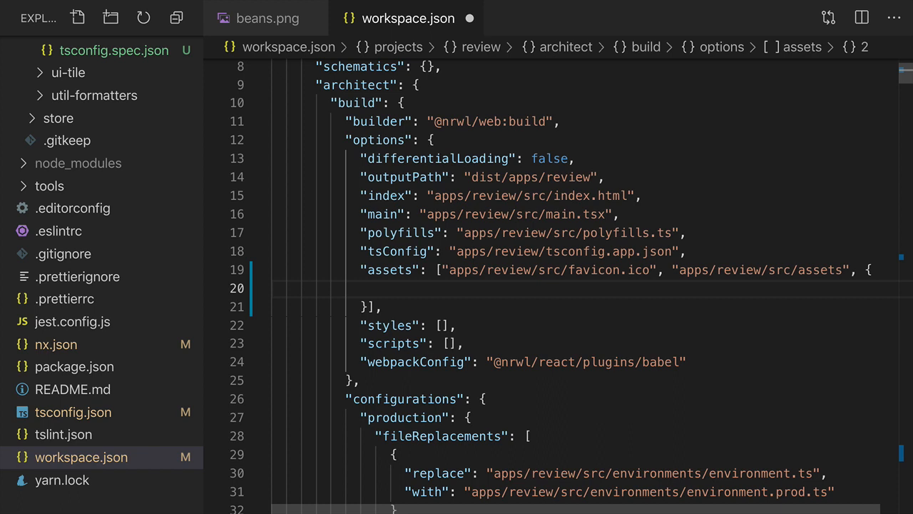
type("\"inp")
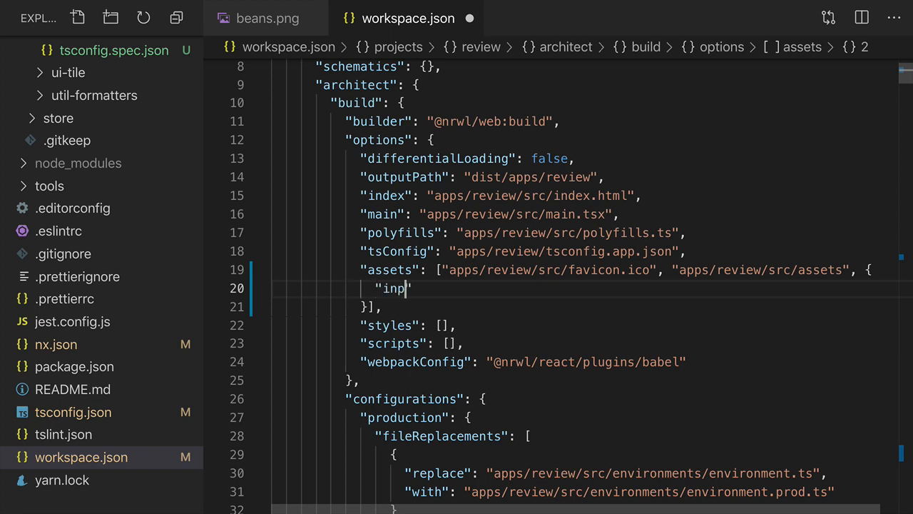
type("ut\":")
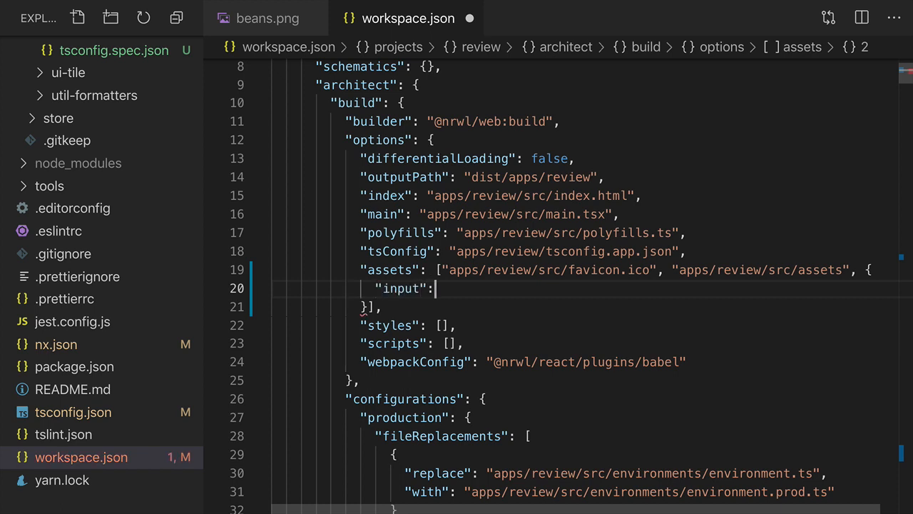
type(" \"libs/sha")
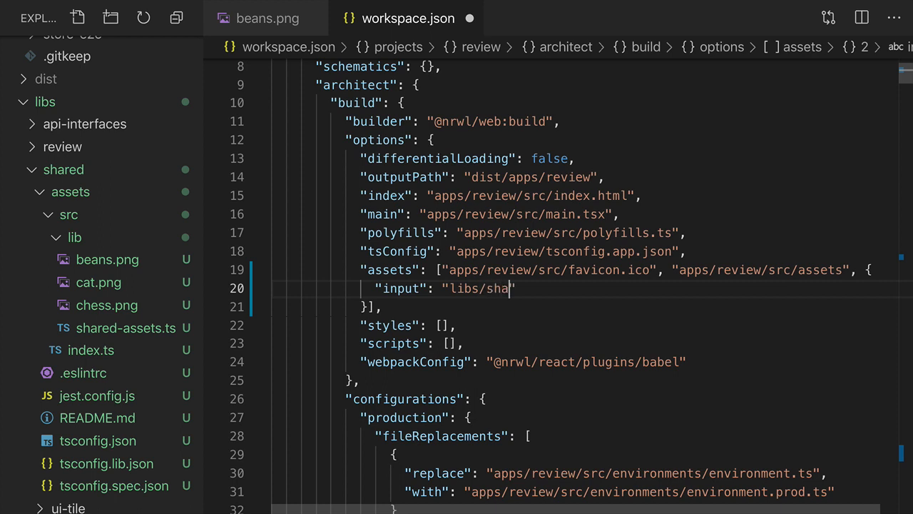
type("red/assets")
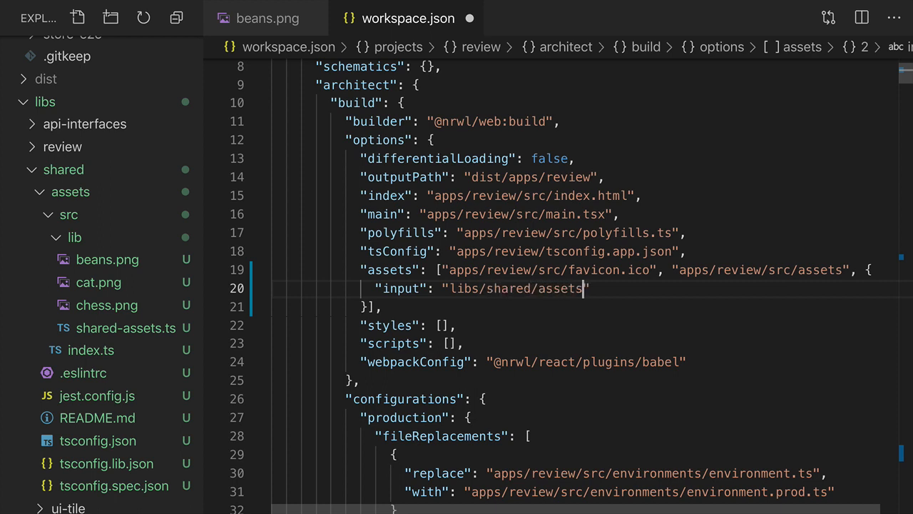
type("/src/lib")
type("\",")
key("Return")
type("\"glob\": ")
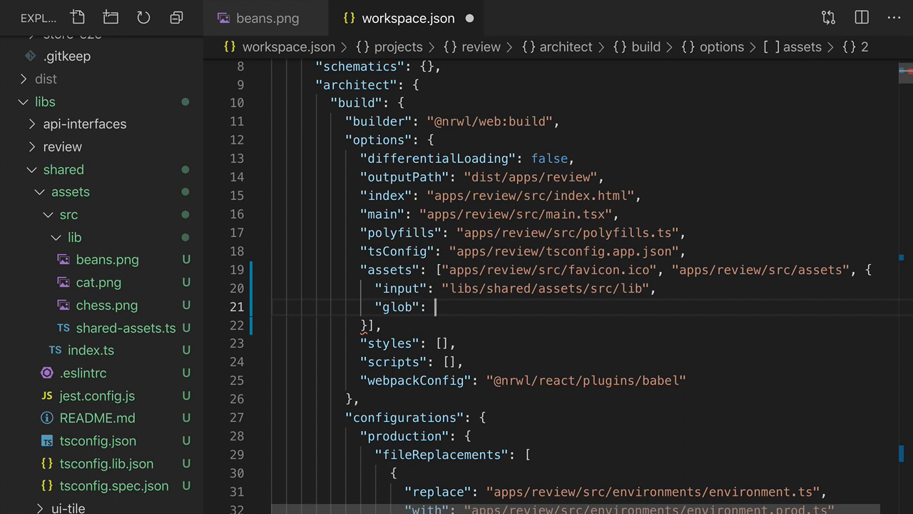
type("\"*.pn")
type("g\",")
key("Return")
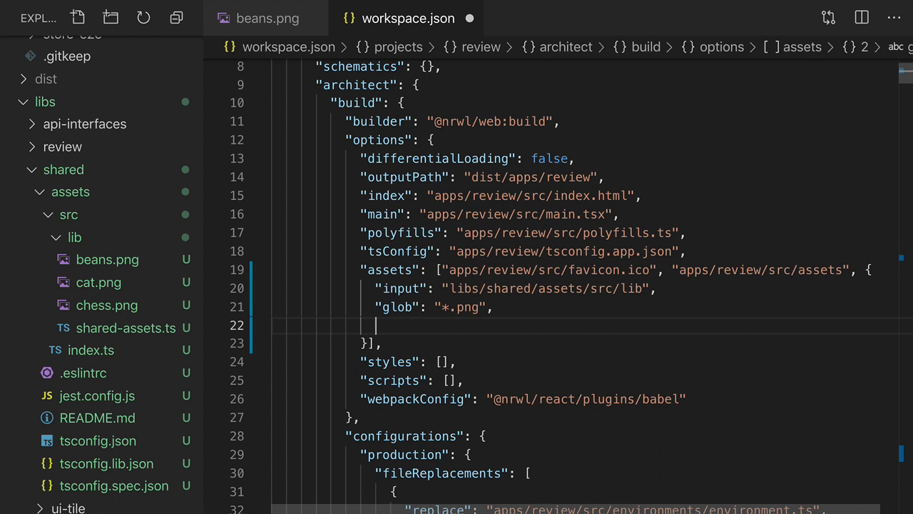
type("\"output")
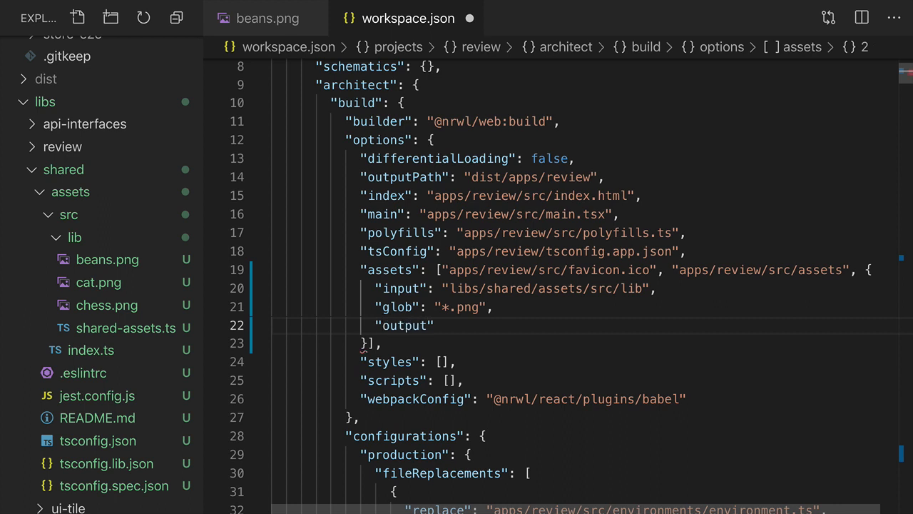
type(": \"")
type("\"assets")
scroll(277, 283, "down", 2)
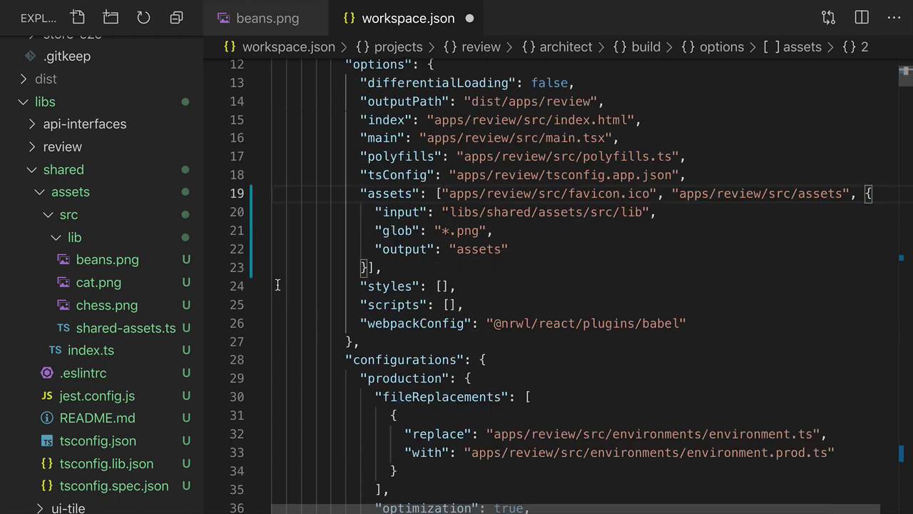
- Copy the shared assets object and paste it into the store app's build assets after apps/store/src/assets
double_click(366, 268)
key("ctrl+c")
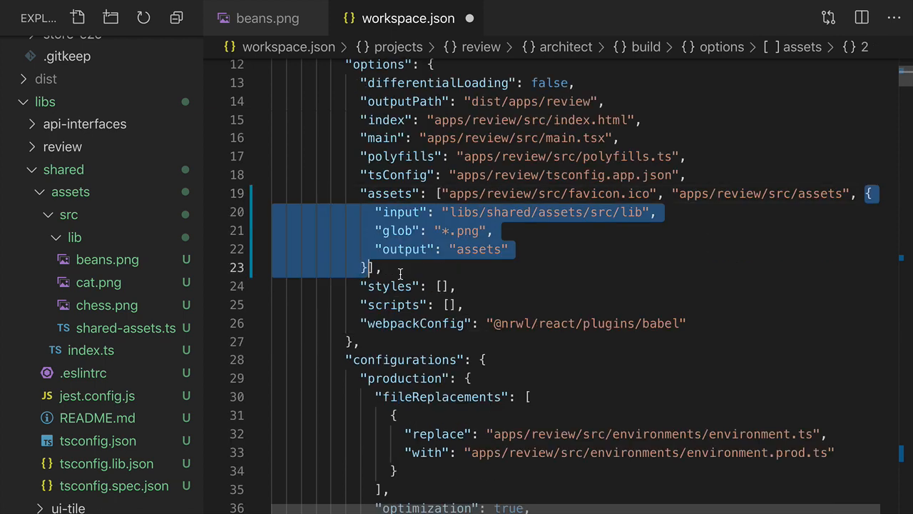
key("ctrl+f")
type("assets")
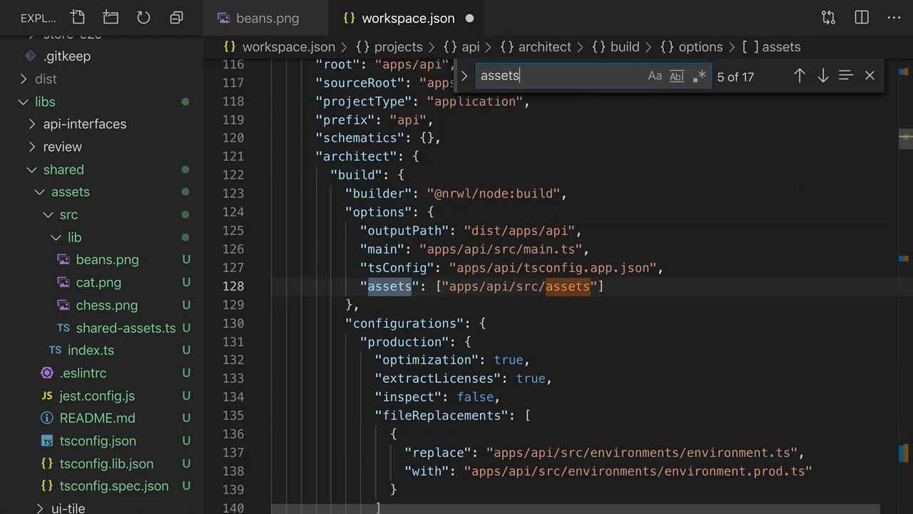
key("Return")
key("Return")
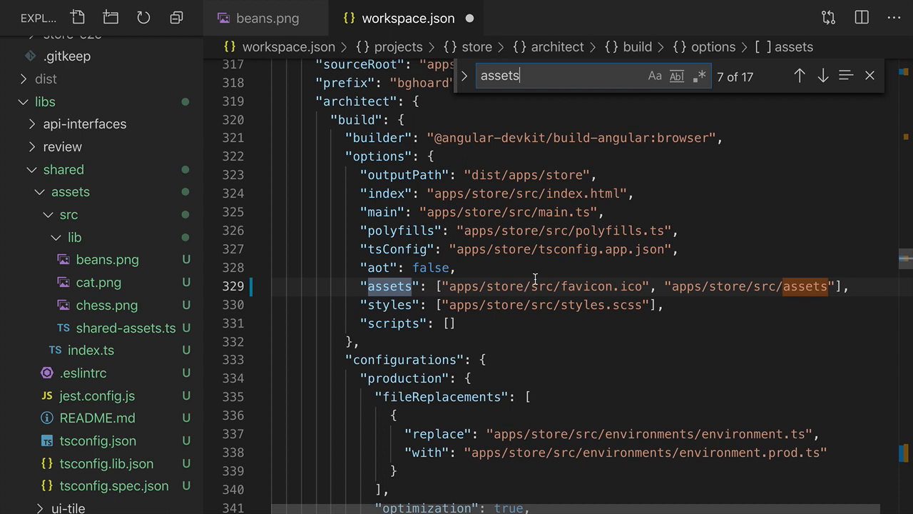
double_click(839, 286)
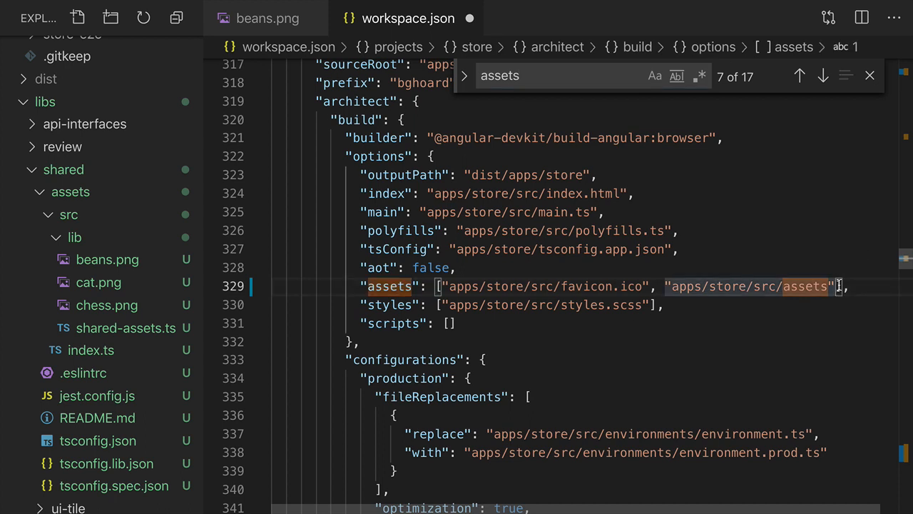
left_click(838, 285)
key("ctrl+v")
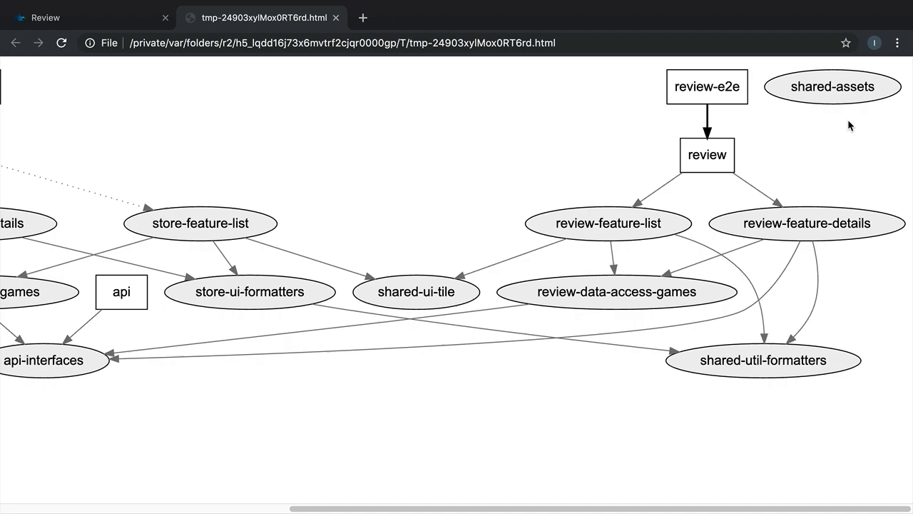
- In nx.json, add "implicitDependencies": ["shared-assets"] to the review project
key("super+Tab")
key("super+p")
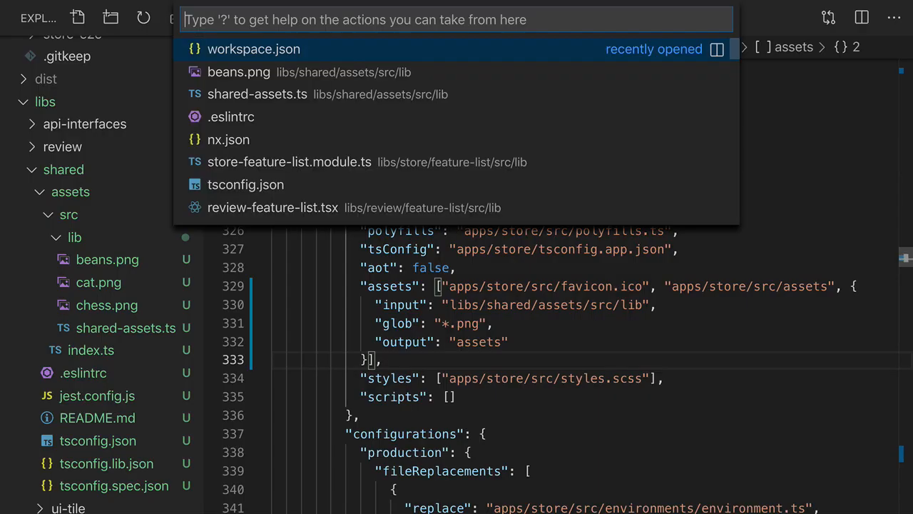
type("nx.")
key("Return")
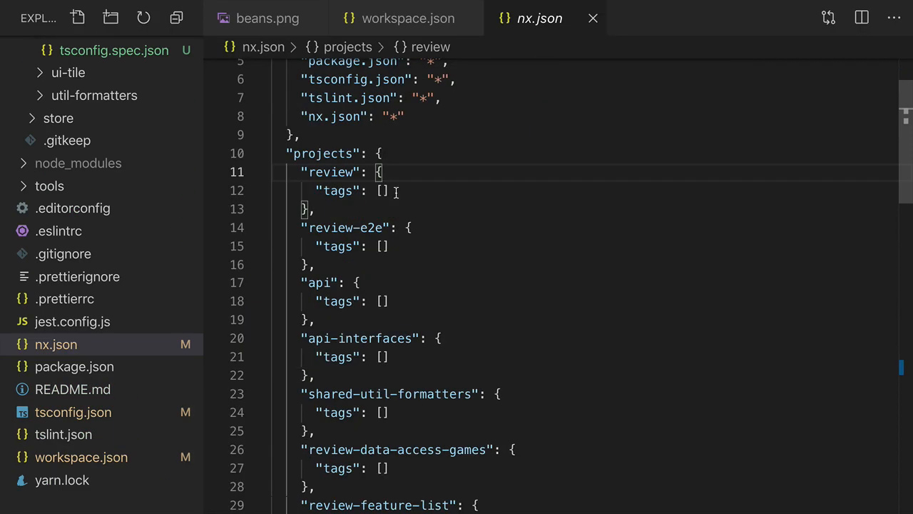
key("Down")
key("End")
type(",")
key("Return")
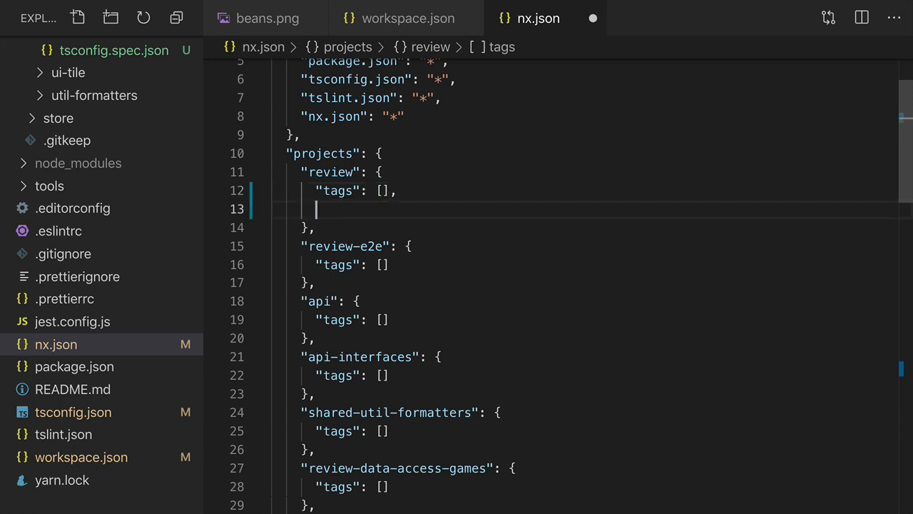
type("\"implicit")
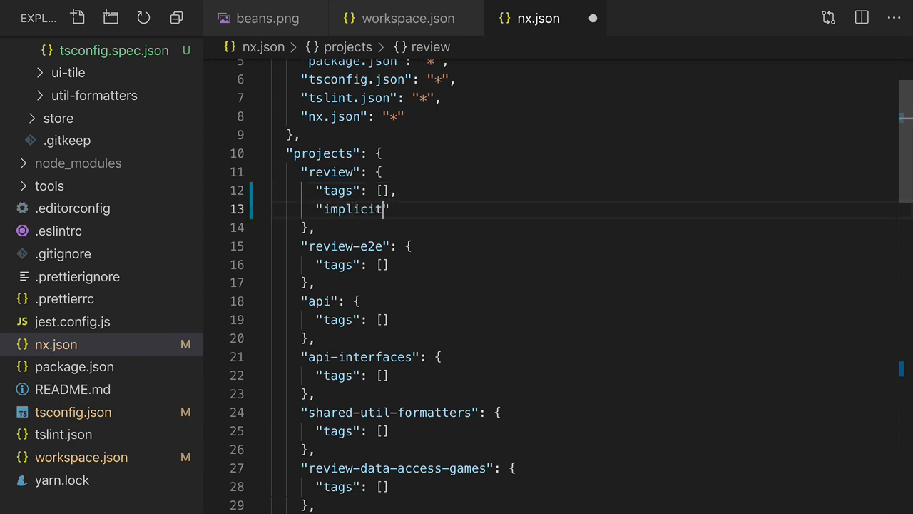
type("Dependencie")
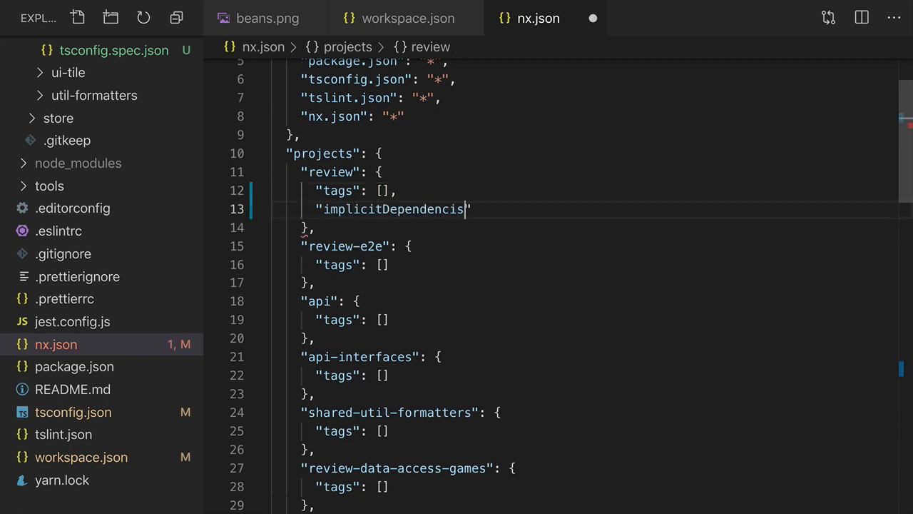
type("s\": [\"shared")
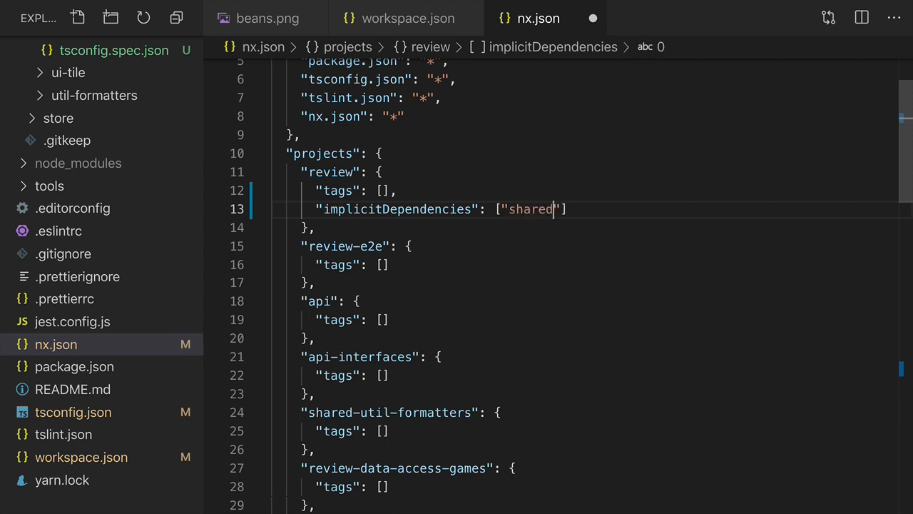
type("-asset")
type("s")
scroll(540, 336, "down", 1)
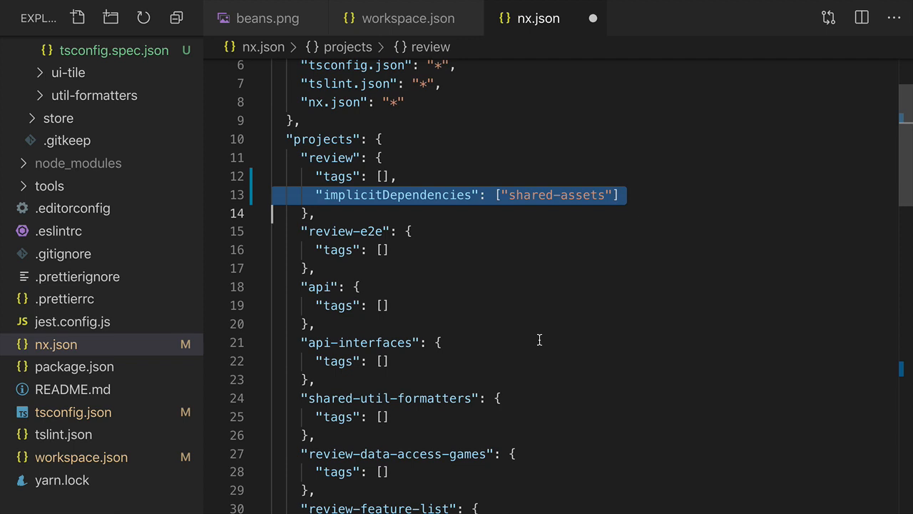
scroll(540, 336, "down", 3)
scroll(540, 340, "down", 2)
- Paste the same implicitDependencies line into the store project
left_click(431, 435)
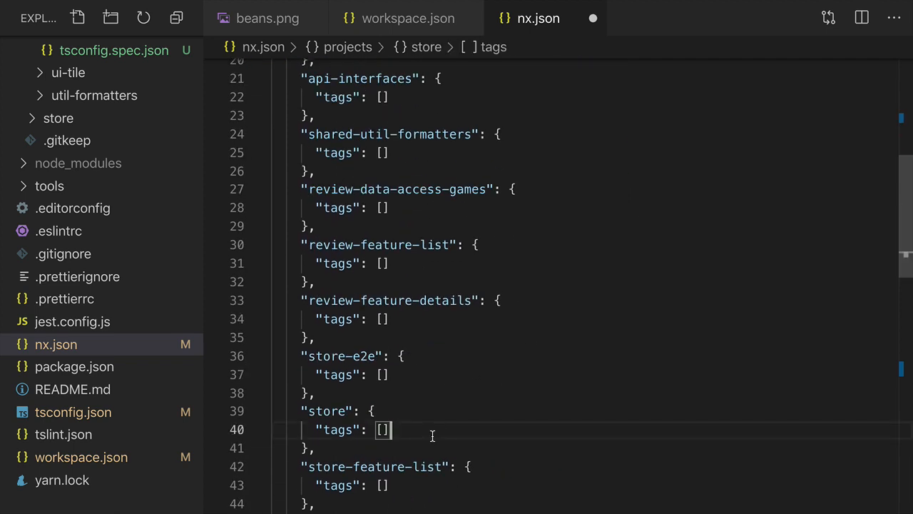
type(",")
key("Return")
type("\"implicitDependencies\": [\"shared-assets\"]")
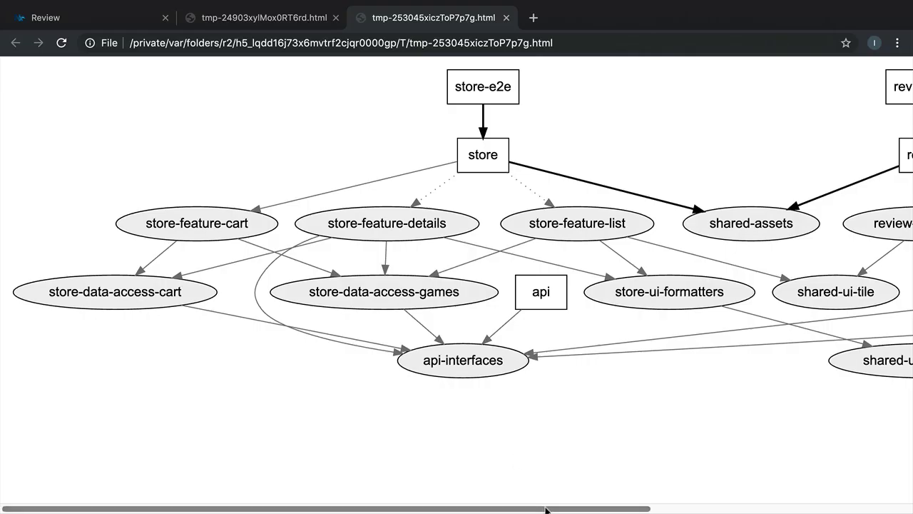
left_click_drag(546, 507, 821, 508)
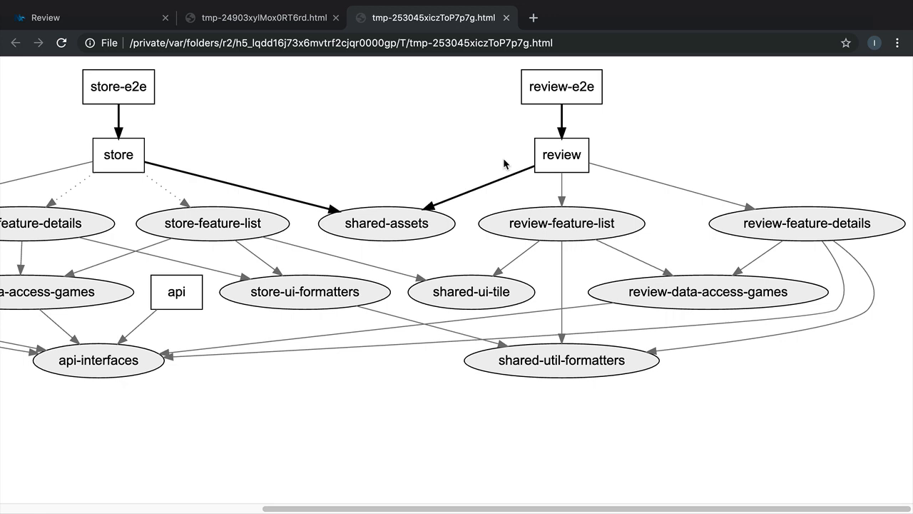
- Inspect the dep graph and highlight the review-data-access-games library node
double_click(481, 293)
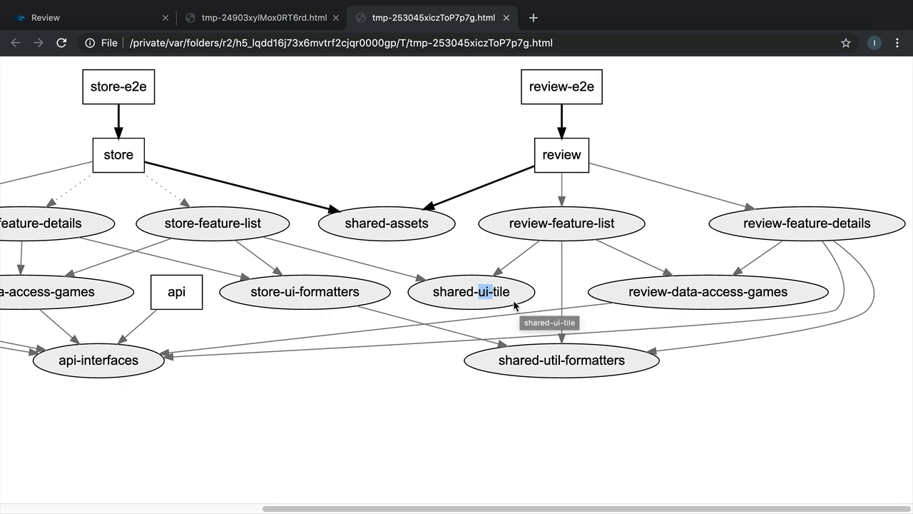
left_click_drag(672, 291, 748, 291)
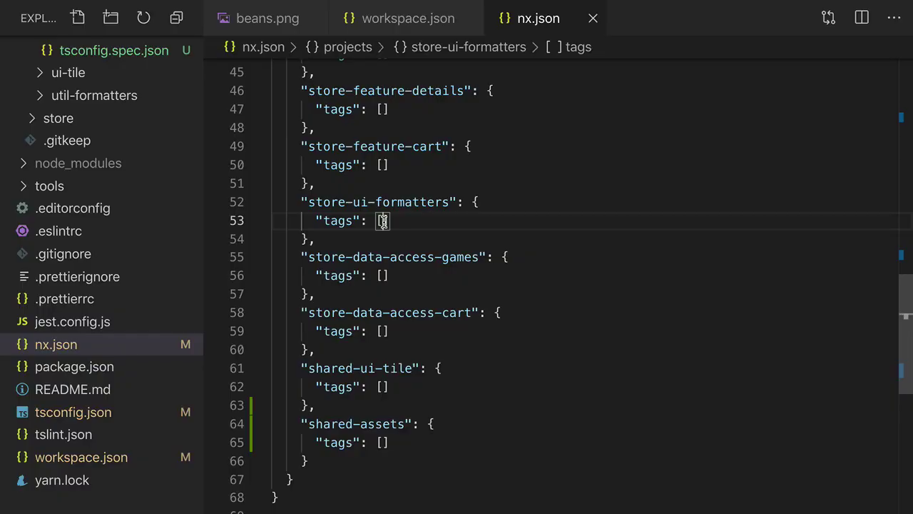
type("\"type:")
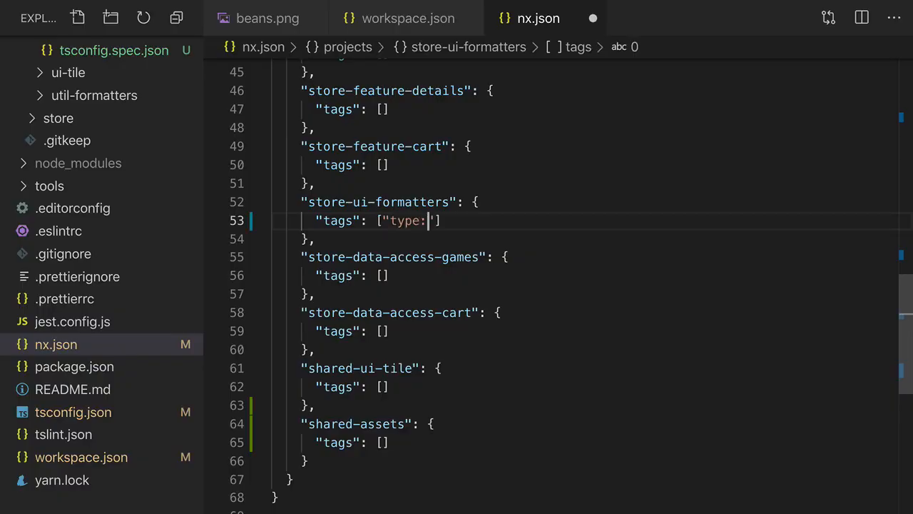
type("ui")
- Tag shared-ui-tile type:ui and store-data-access-games type:data-access
key("shift+alt+Right")
key("shift+alt+Right")
key("ctrl+c")
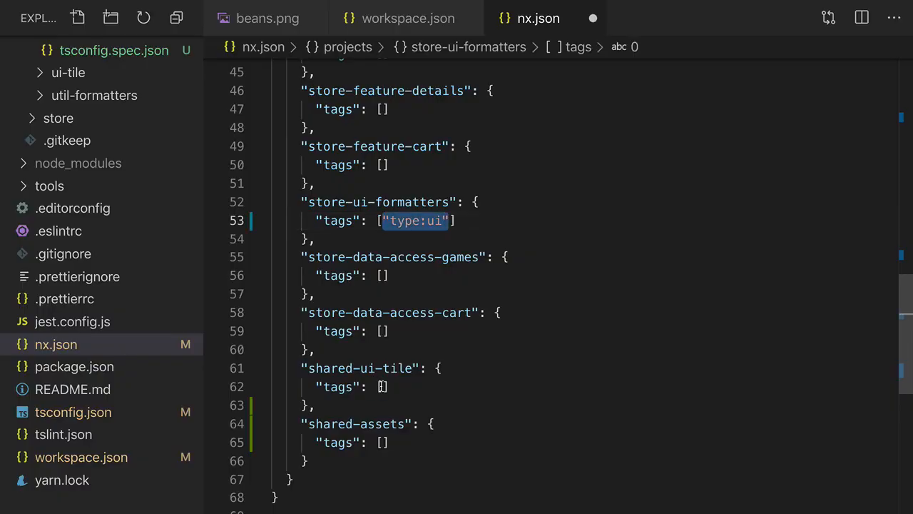
left_click(382, 386)
key("ctrl+v")
left_click(383, 275)
key("ctrl+v")
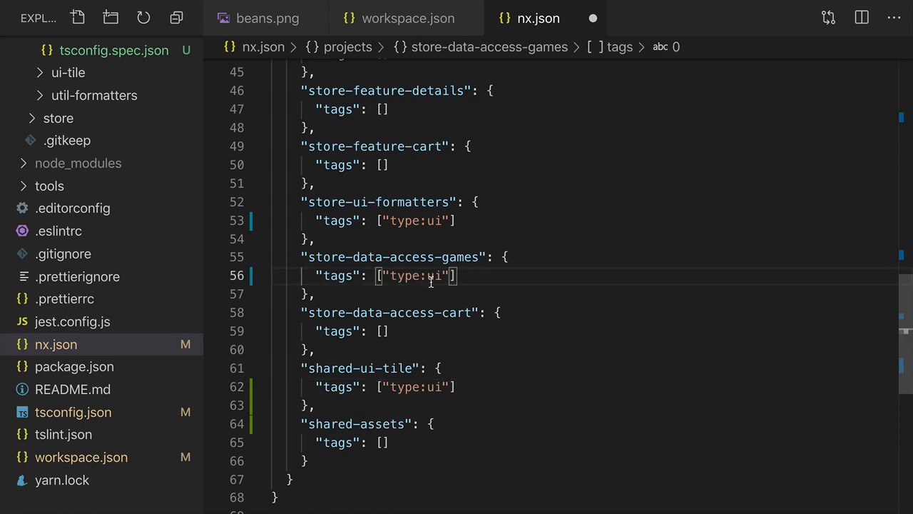
double_click(432, 276)
type("data-a")
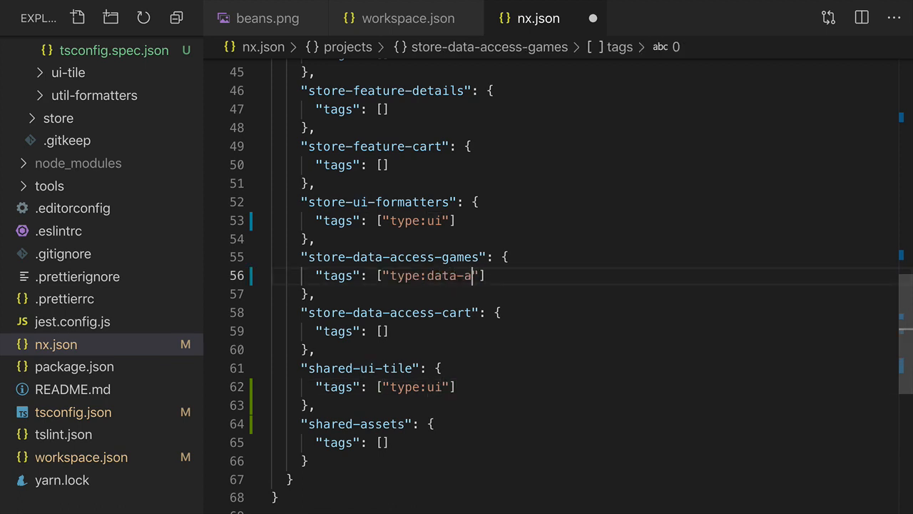
type("ccess")
- Tag store-data-access-cart type:data-access and store-feature-details type:feature, saving nx.json
left_click(382, 331)
key("ctrl+v")
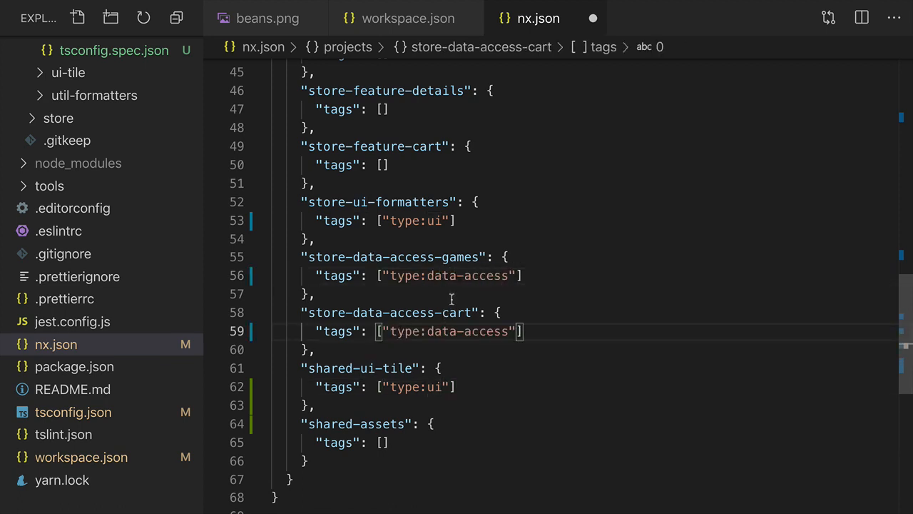
left_click(449, 296)
left_click(382, 109)
key("ctrl+s")
key("ctrl+v")
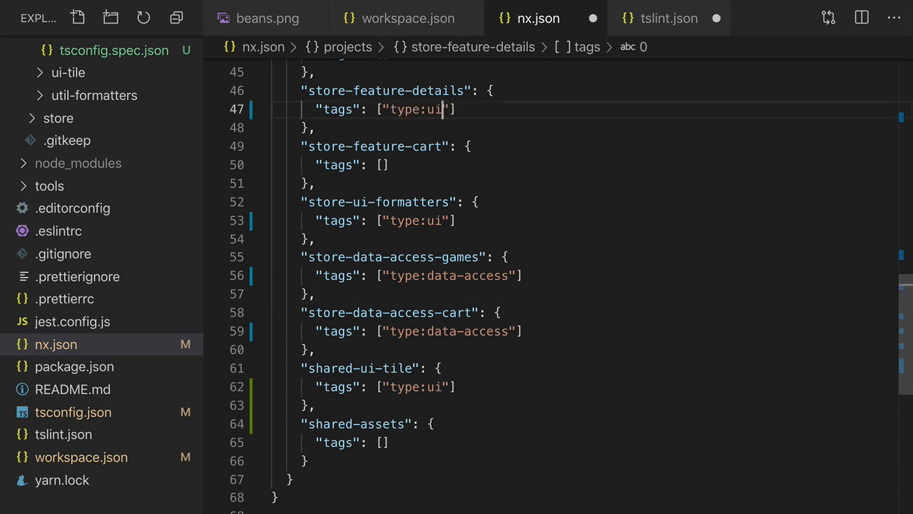
double_click(435, 109)
type("fea")
type("il")
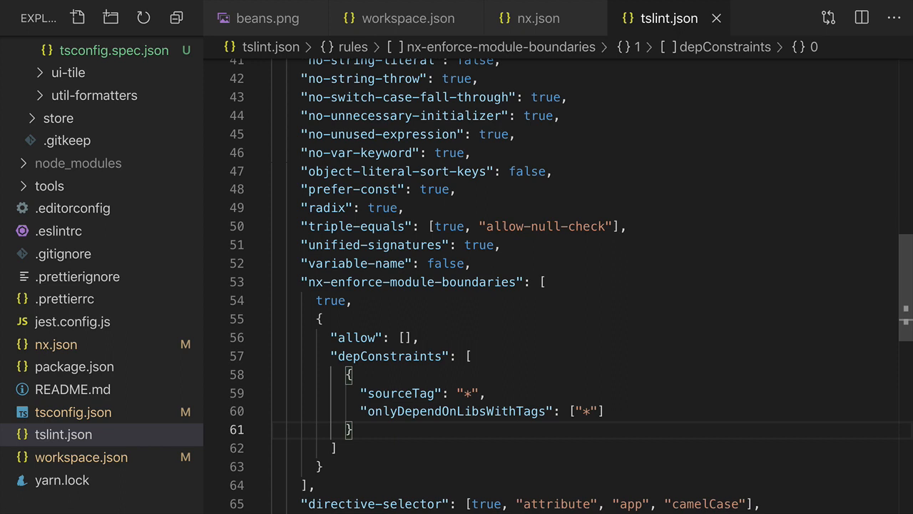
- Duplicate the wildcard depConstraint and set the first to sourceTag type:ui, onlyDependOnLibsWithTags type:util
key("shift+Home")
key("shift+Home")
key("shift+Up")
key("shift+Up")
key("shift+Up")
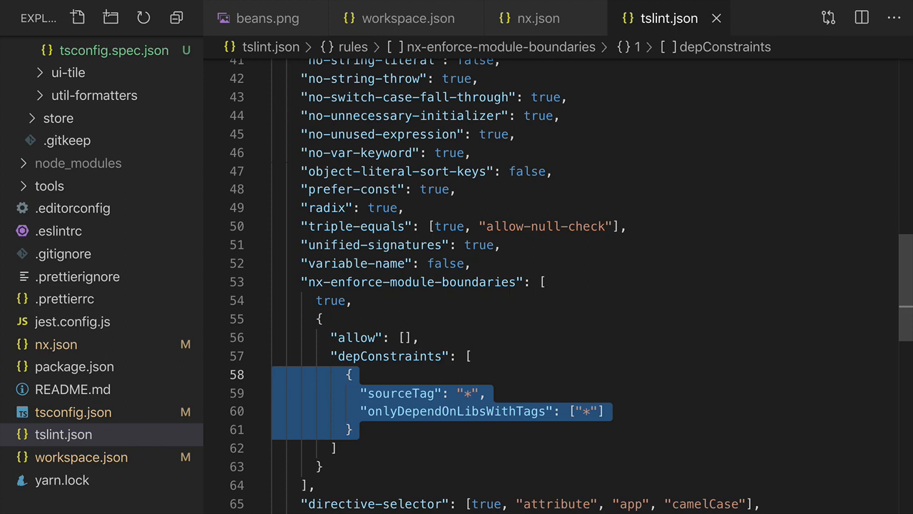
key("shift+alt+Down")
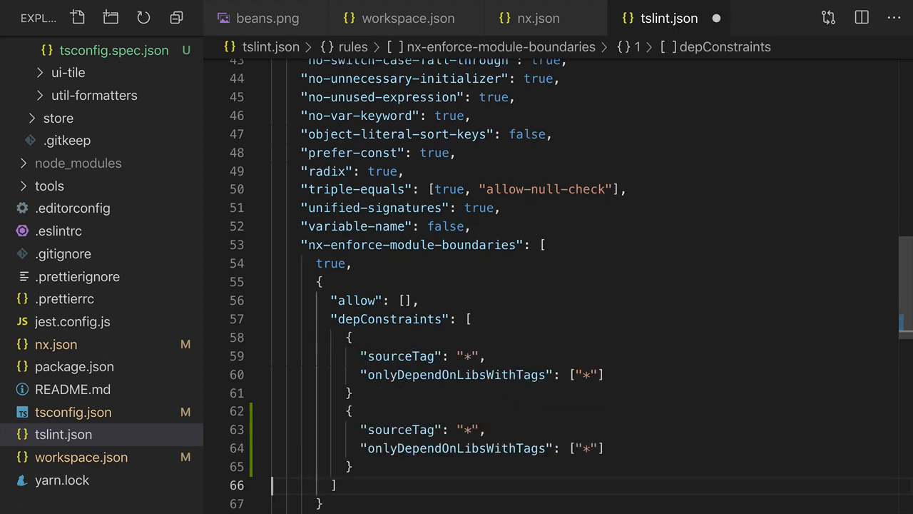
key("Up")
key("End")
type(",")
left_click(503, 364)
type("ty")
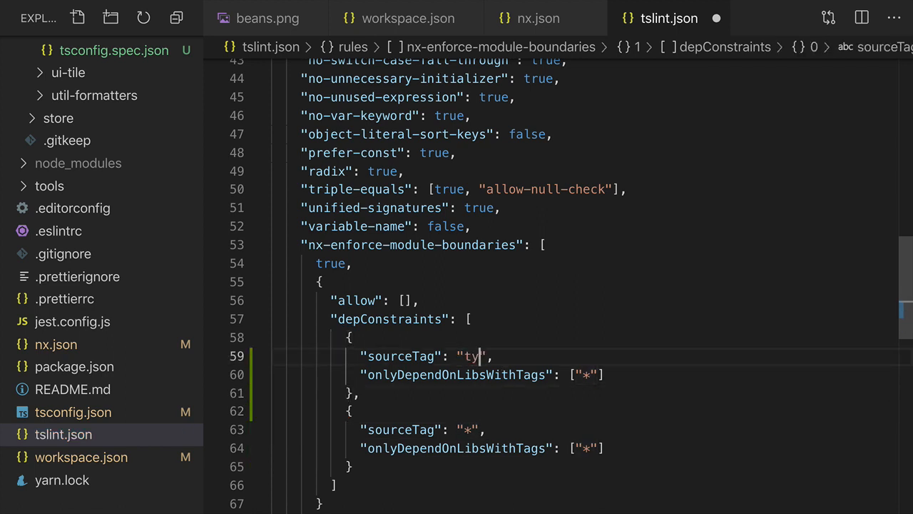
type("pe:ui")
left_click(593, 375)
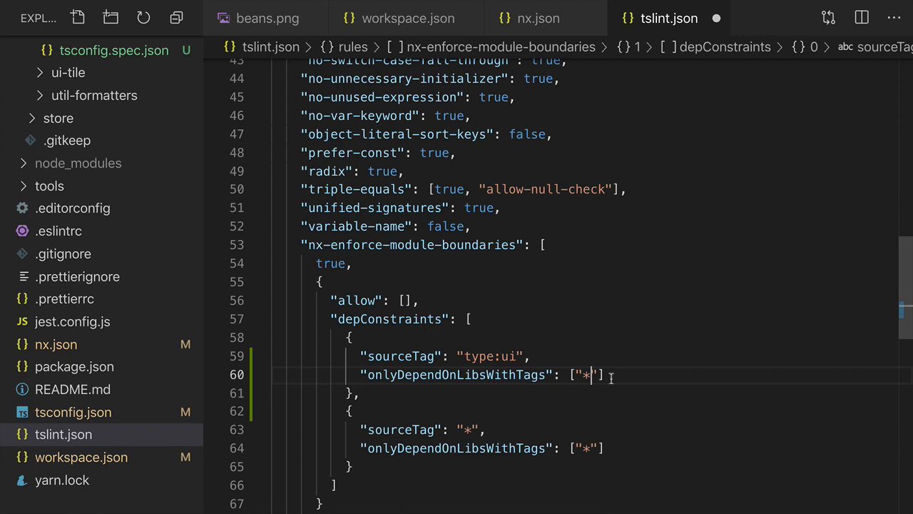
type("type")
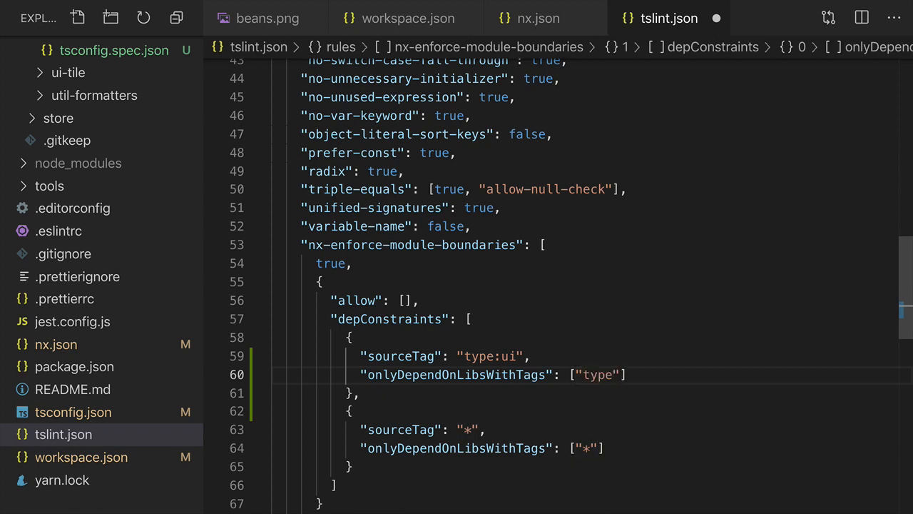
type(":util")
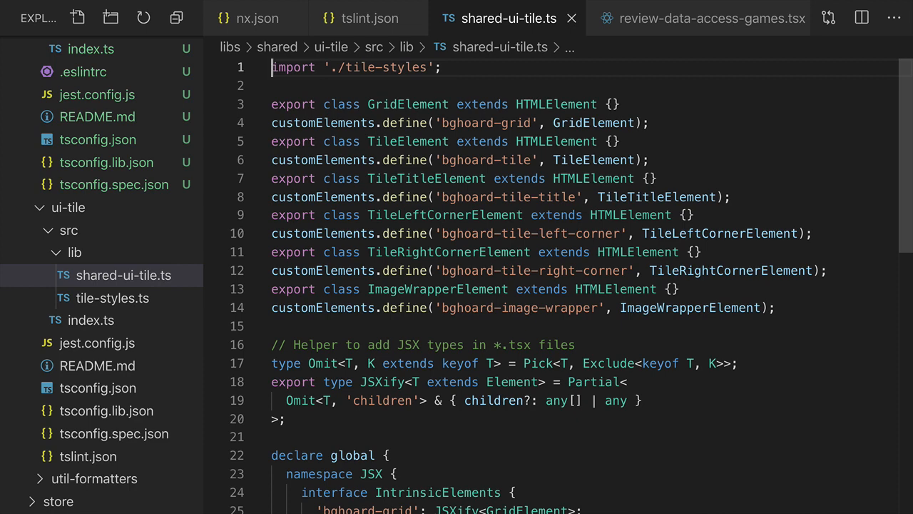
key("Return")
key("Up")
type("impo")
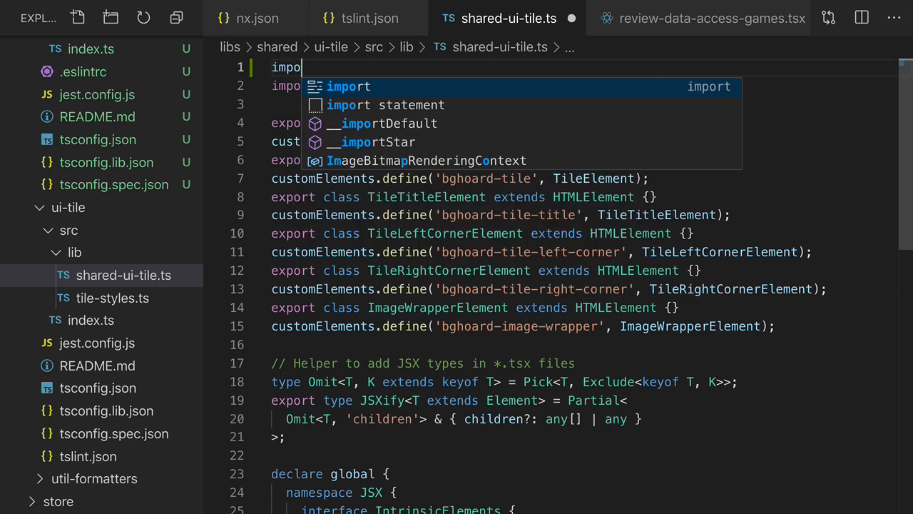
type("rt {} from")
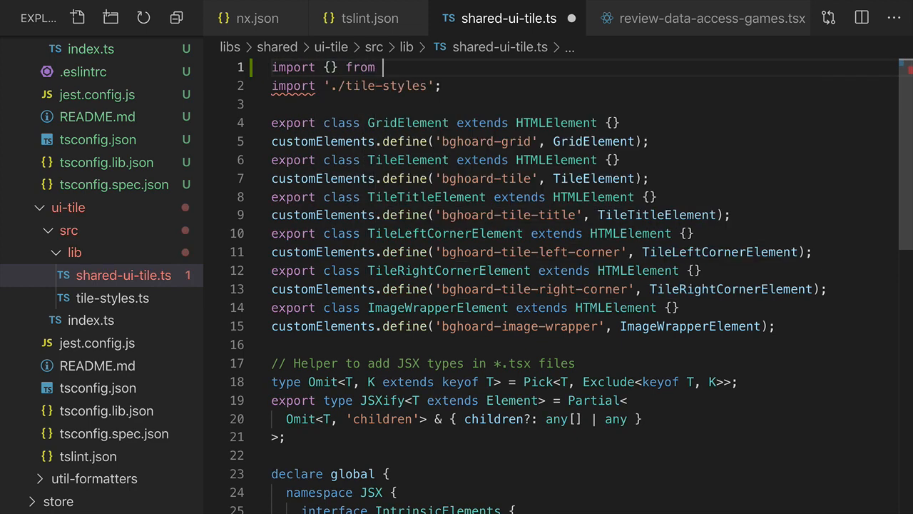
type(" '")
key("Return")
type(";")
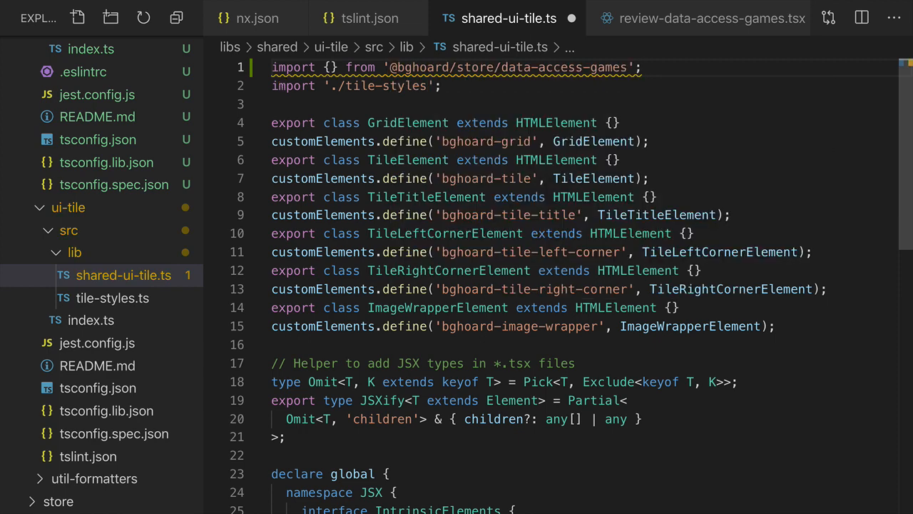
left_click(274, 86)
mouse_move(497, 67)
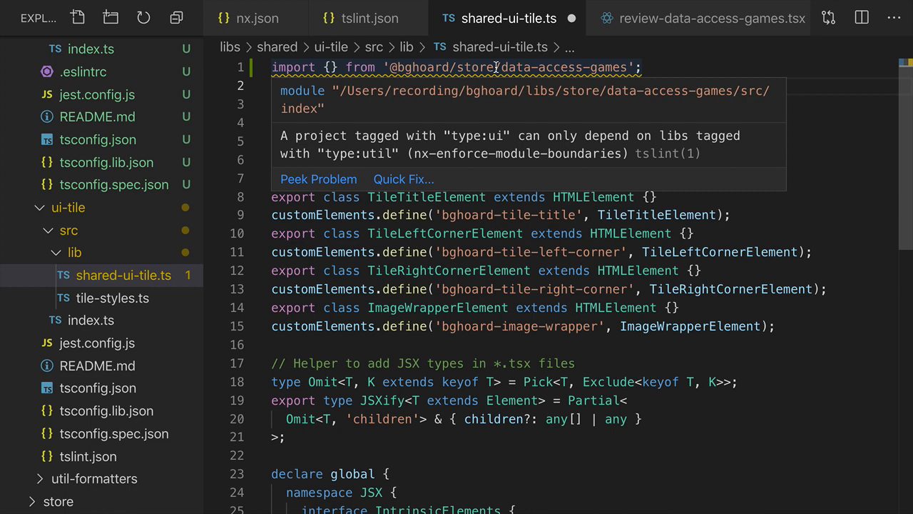
- Return to nx.json to review the type:util, type:data-access and type:feature project tags
key("ctrl+Tab")
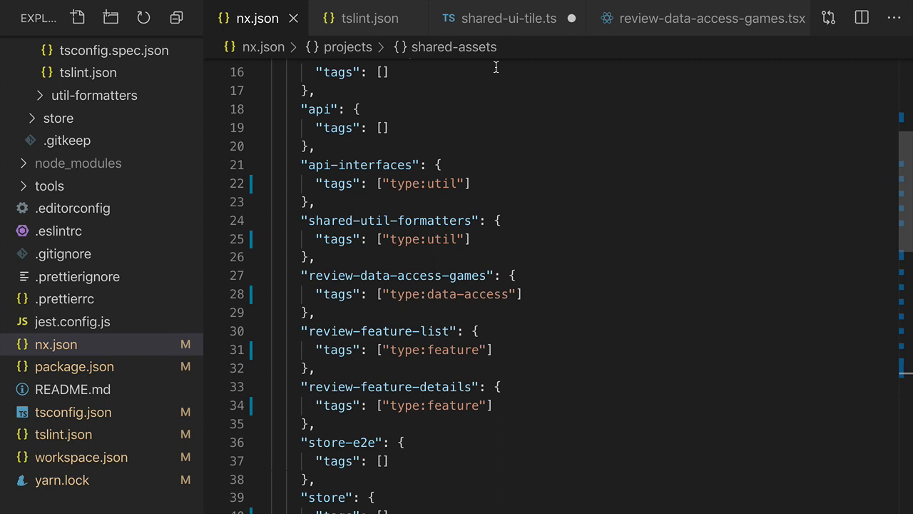